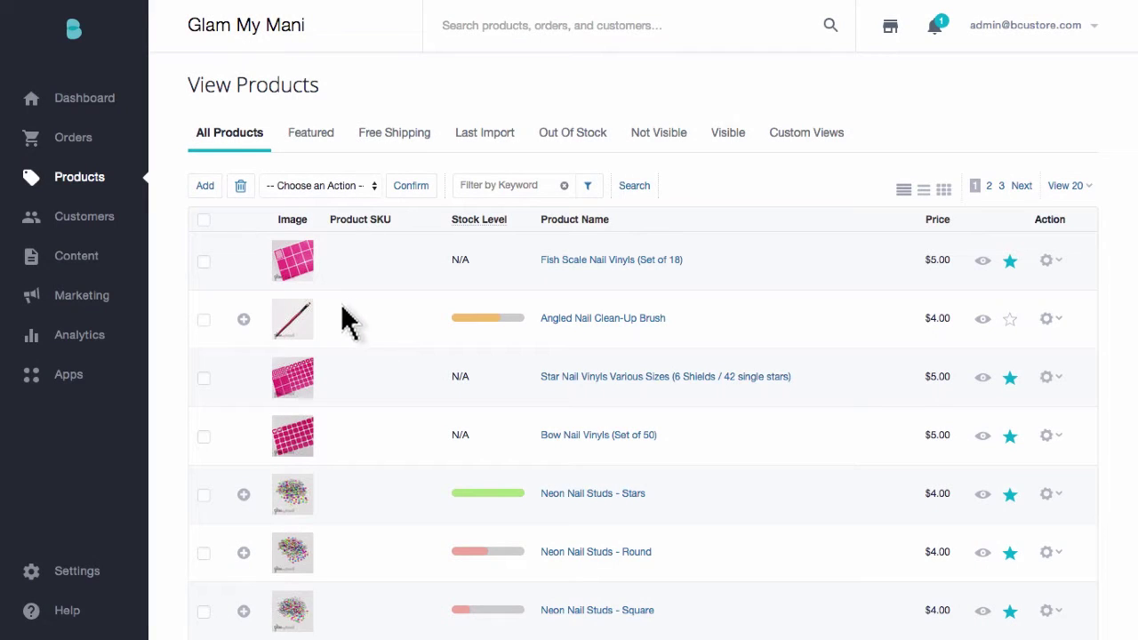
Show the Analytics report links over the View Products page.
click(82, 343)
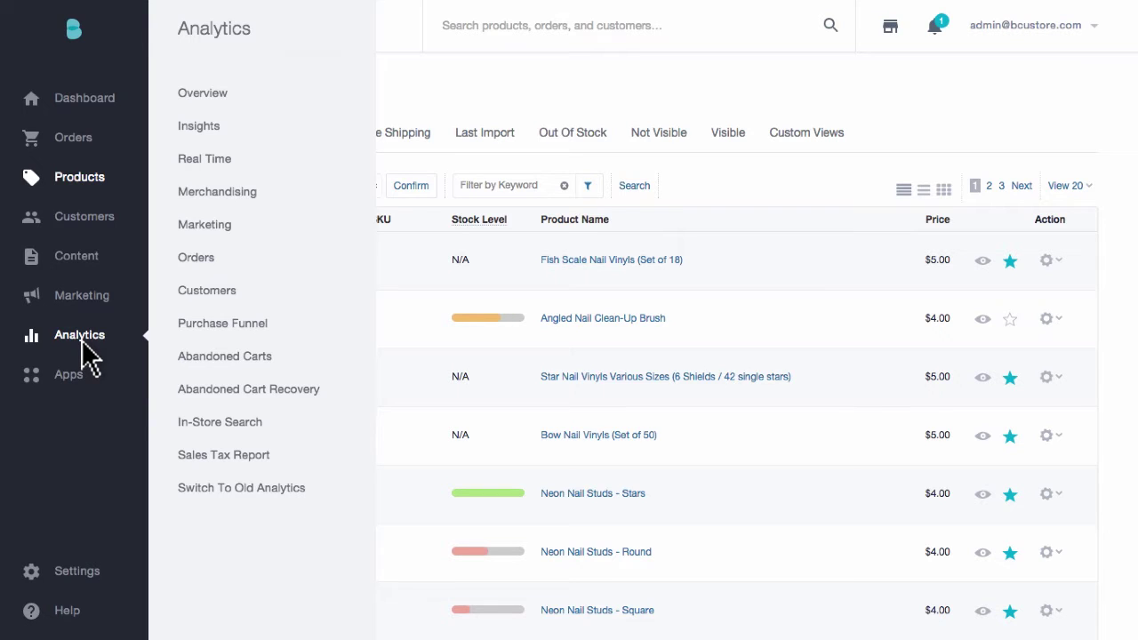
Open the Analytics Overview dashboard and set its range to Last Week, Jun 28–Jul 4, 2015.
click(200, 96)
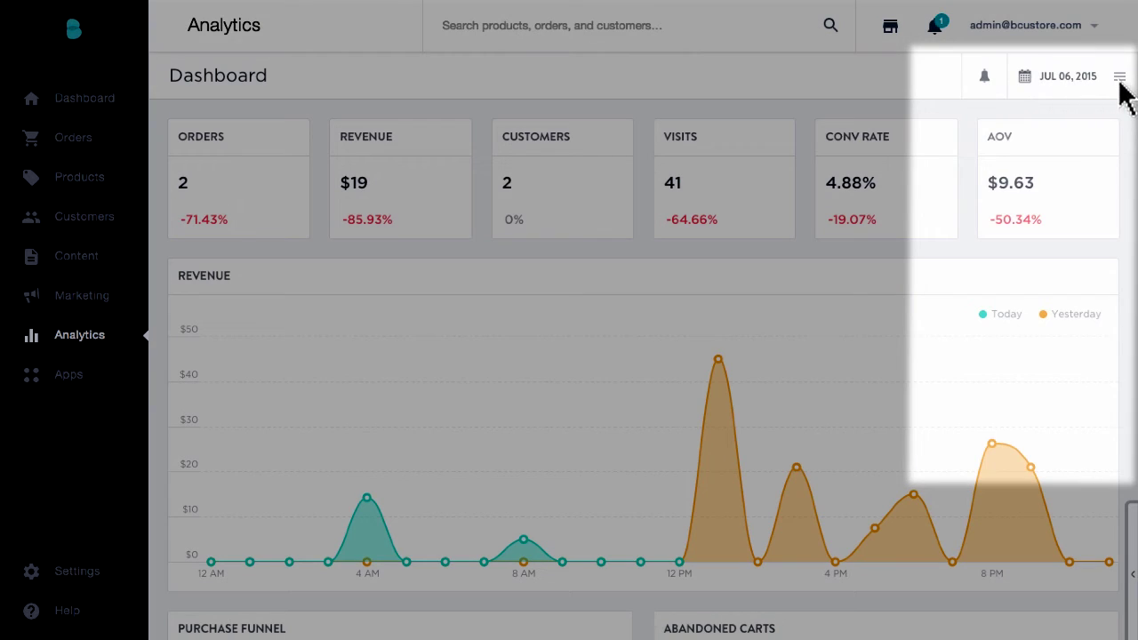
click(1120, 77)
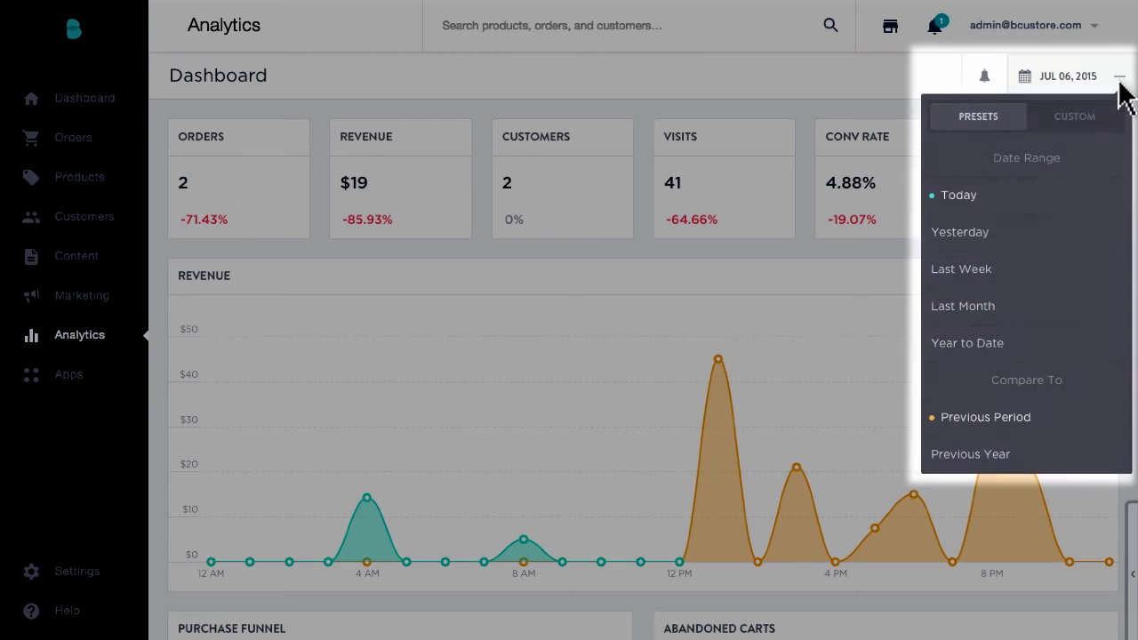
click(1076, 118)
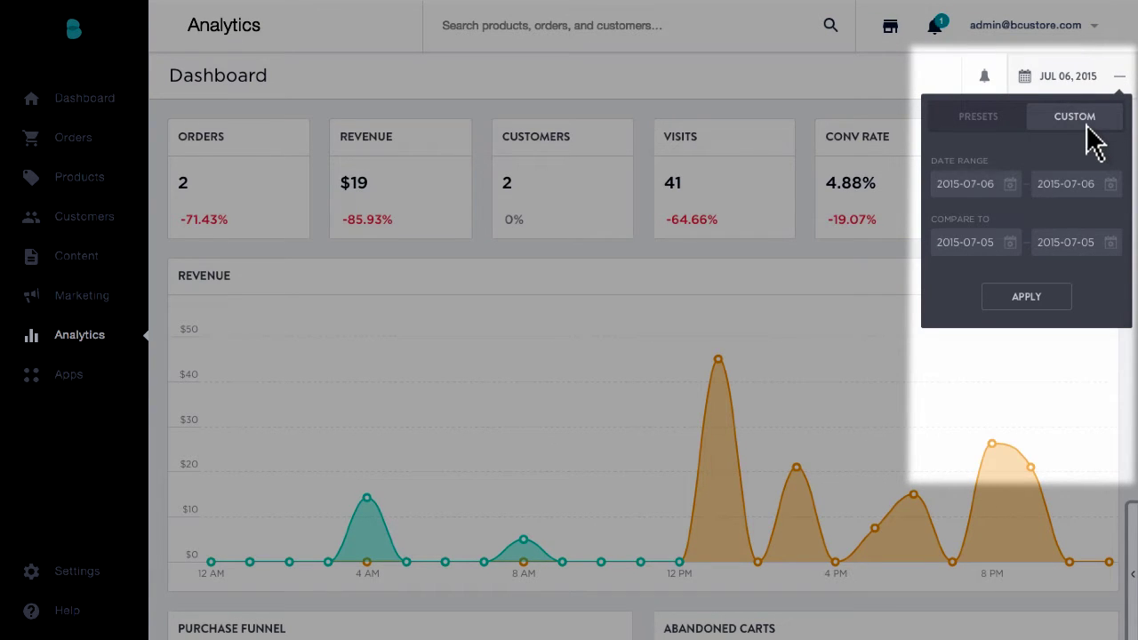
click(989, 138)
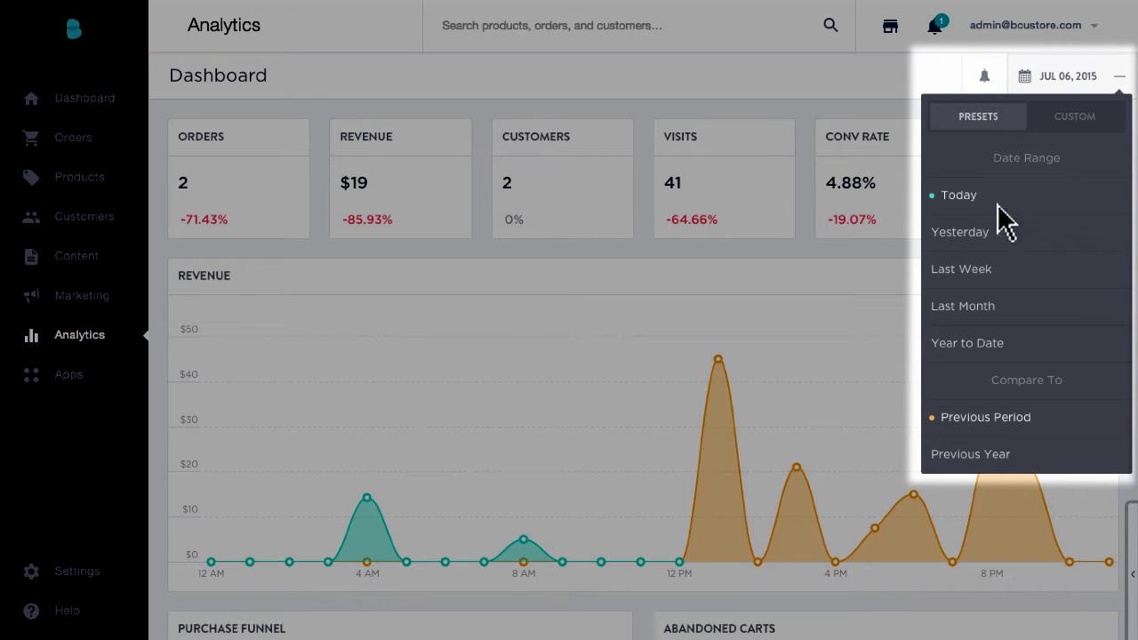
click(1016, 277)
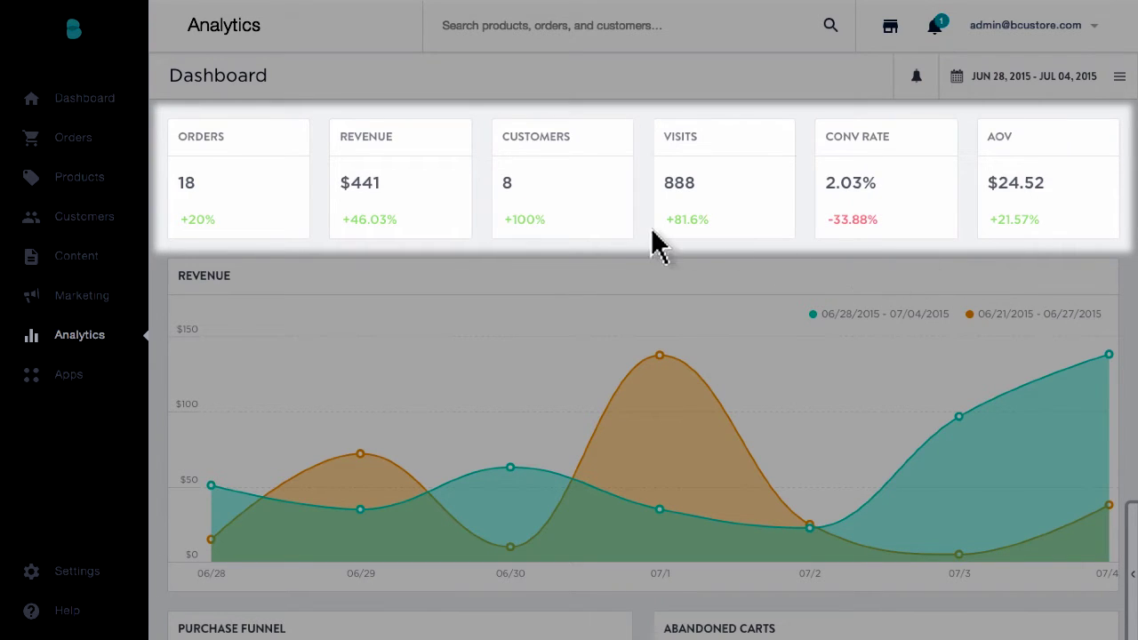
mouse_move(610, 224)
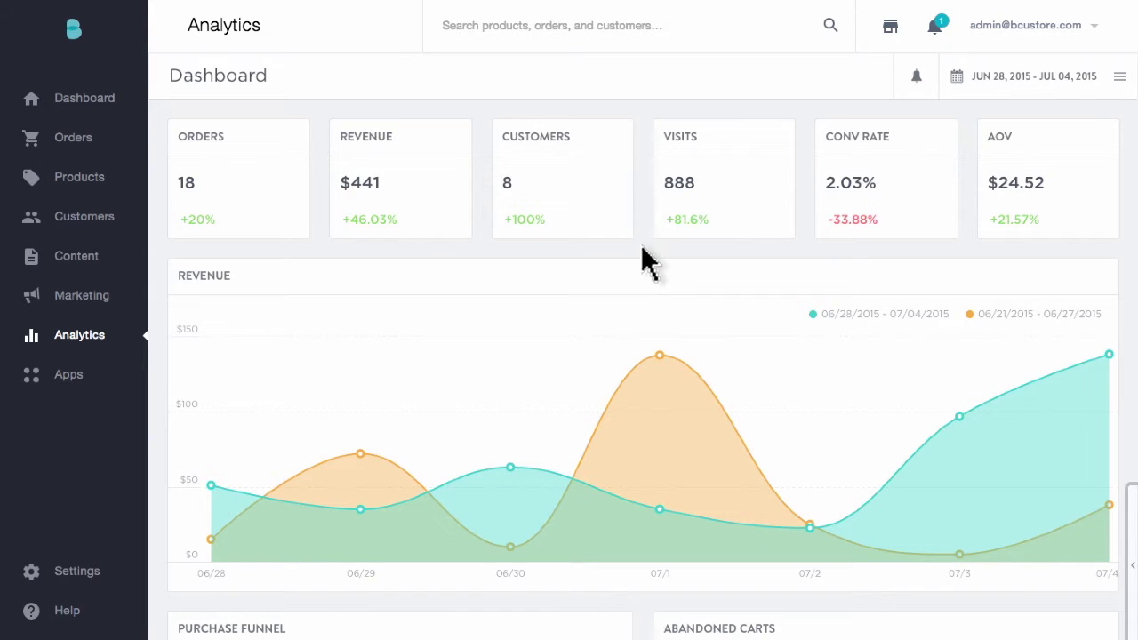
click(1118, 79)
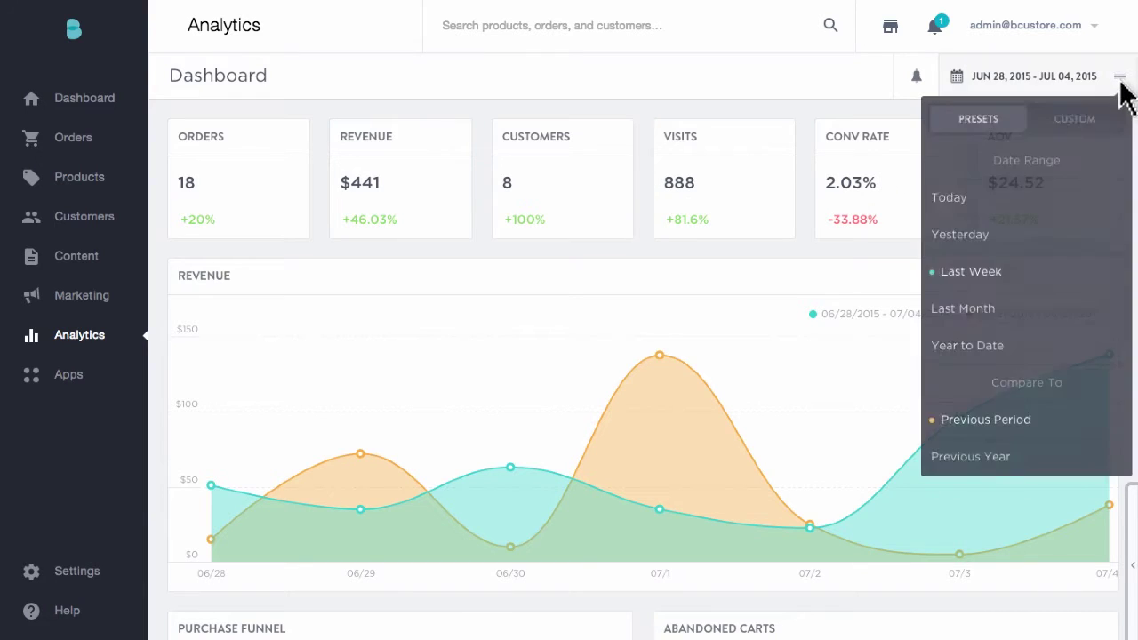
Switch the dashboard to the Last Month preset, June 1–30, 2015.
click(1034, 310)
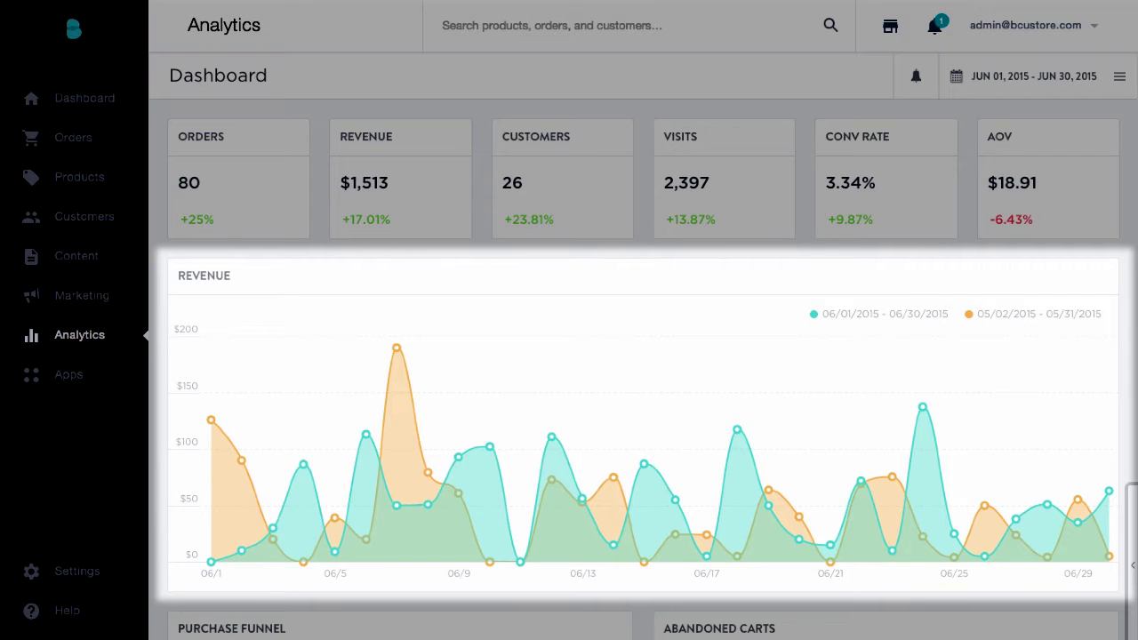
scroll(644, 347, down, 5)
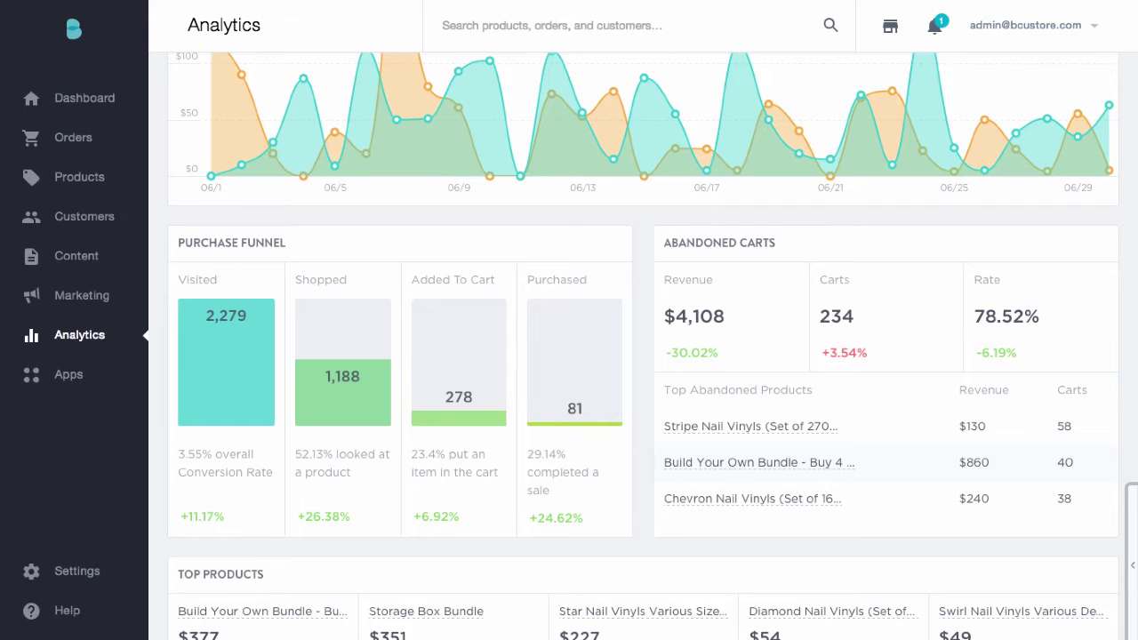
Scroll through June's funnel, abandoned carts, top products and visit origins, then open Real Time.
scroll(644, 346, down, 5)
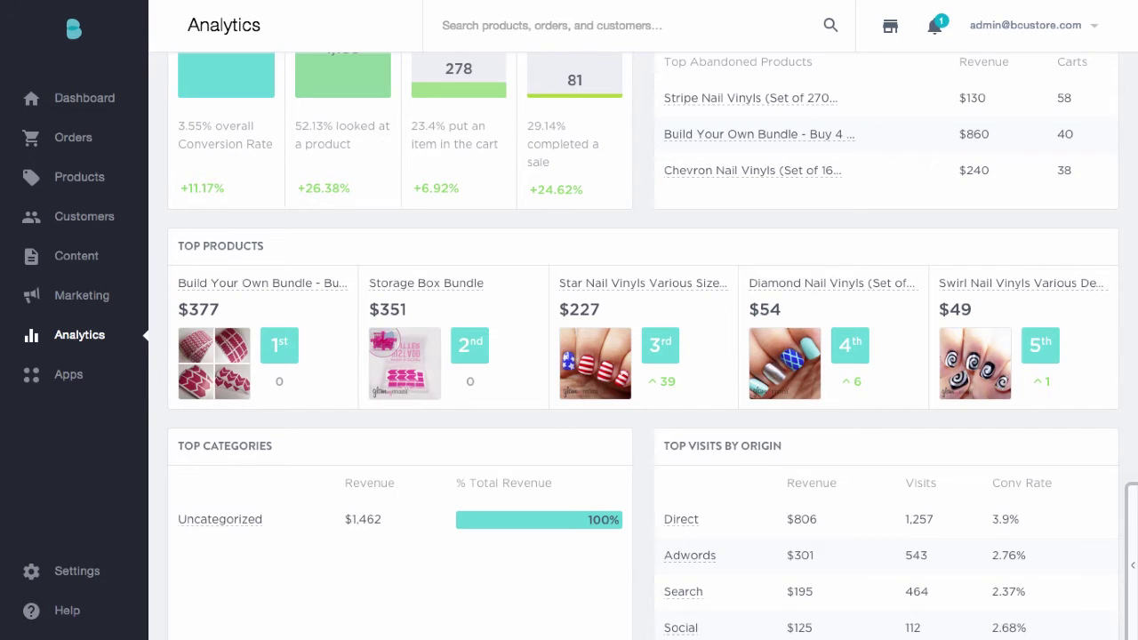
scroll(643, 356, down, 3)
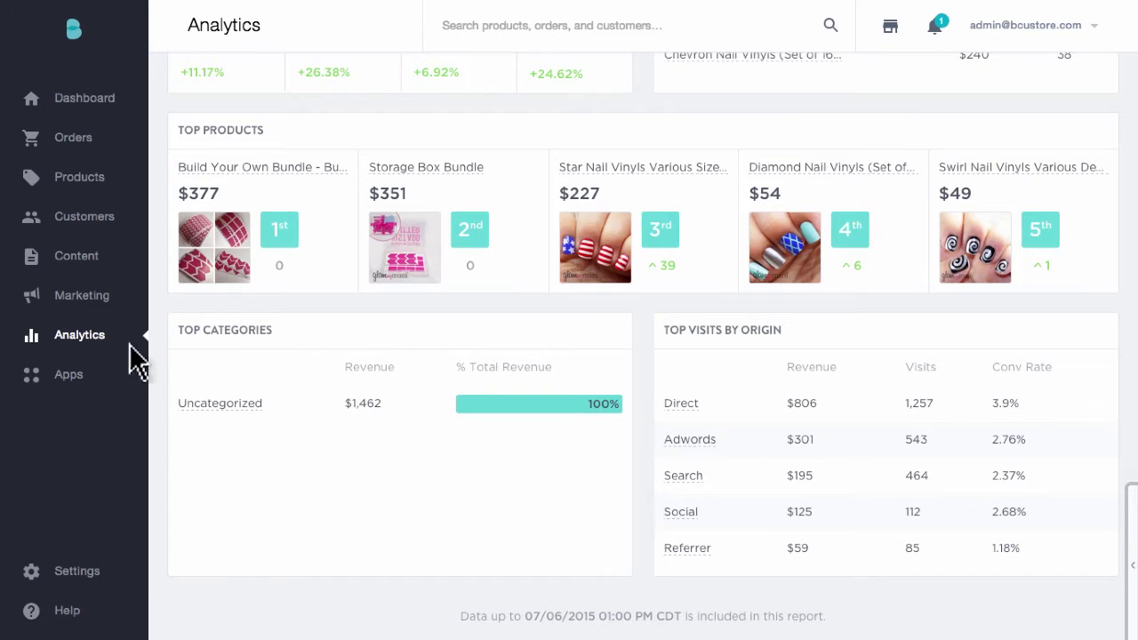
mouse_move(89, 348)
click(204, 161)
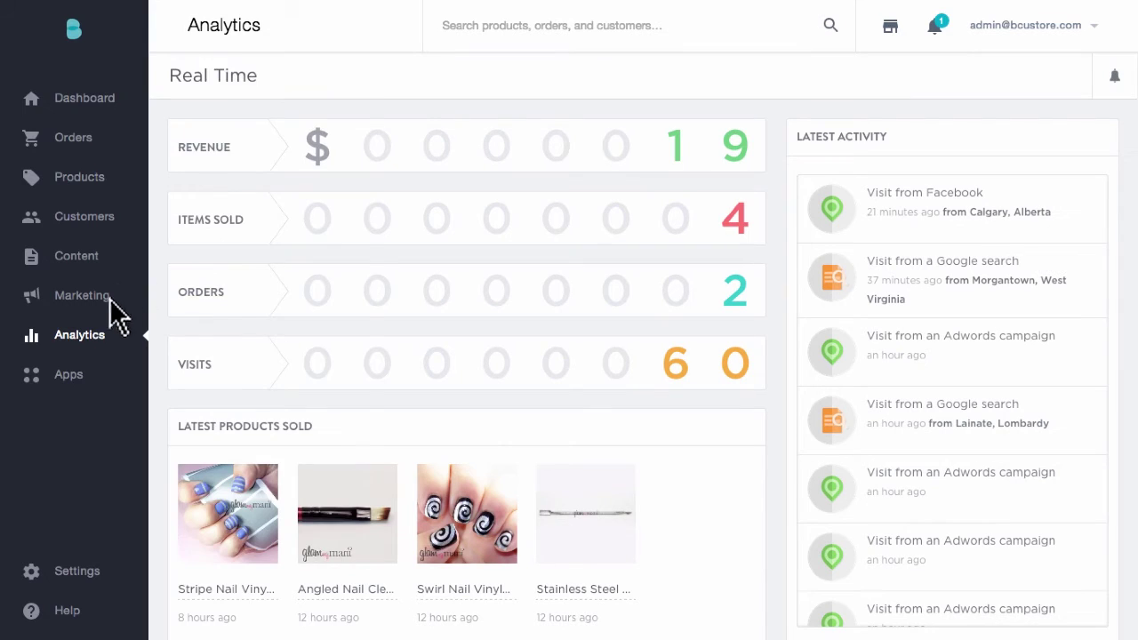
Review the Real Time sold products and live visit feed, then bring up the Analytics menu.
mouse_move(82, 347)
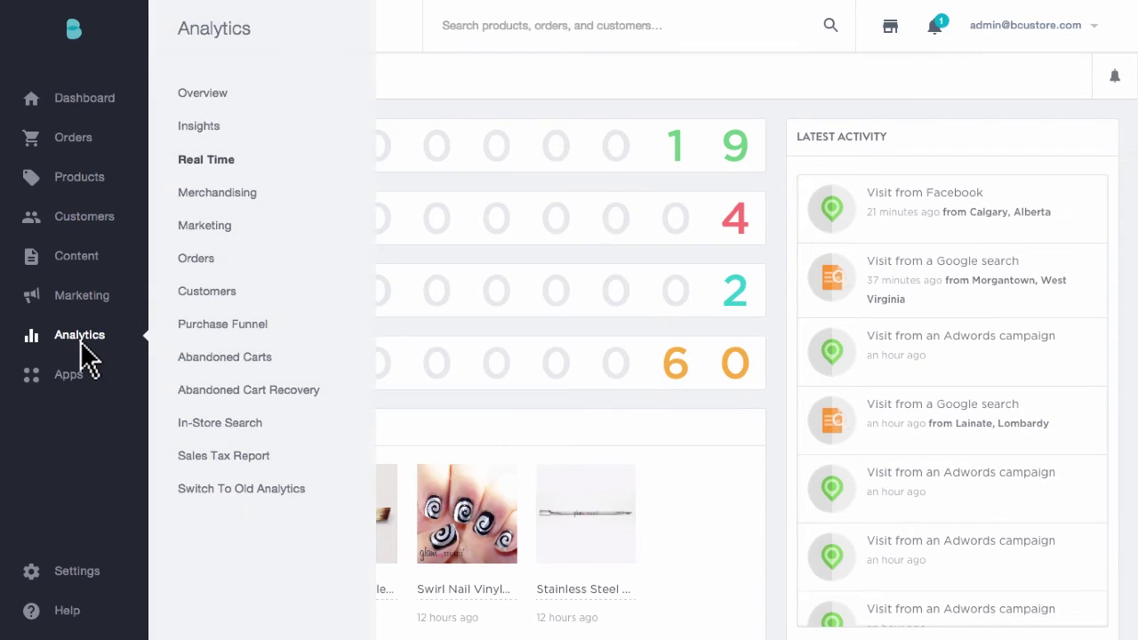
Review Merchandising revenue by Products, SKUs and All Categories, then open the Marketing report.
click(216, 193)
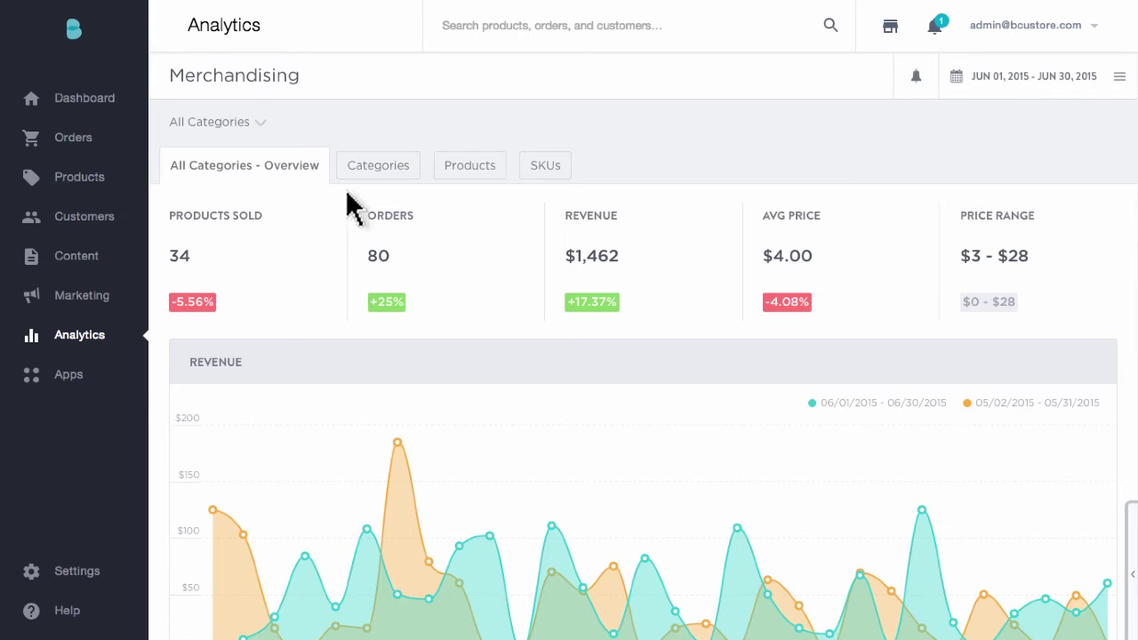
click(470, 171)
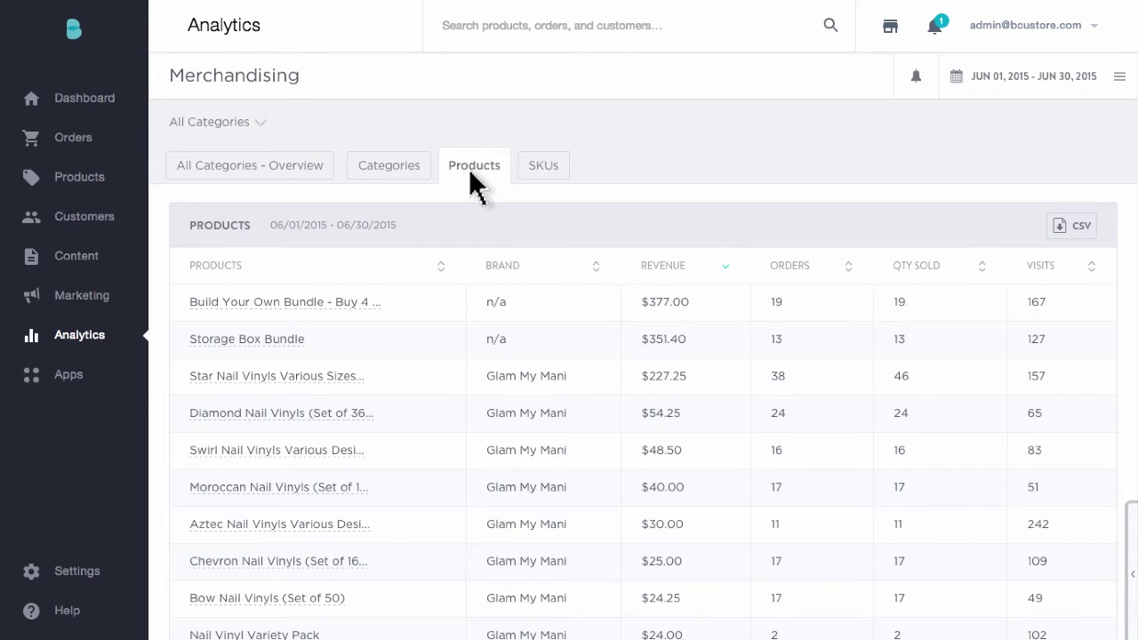
click(543, 176)
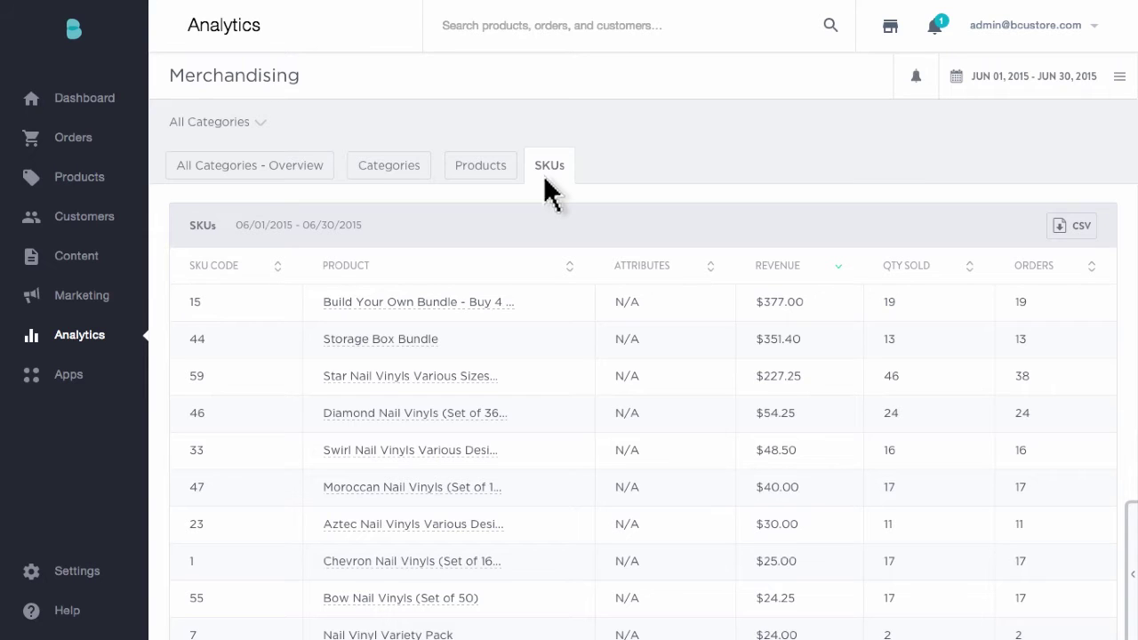
click(261, 169)
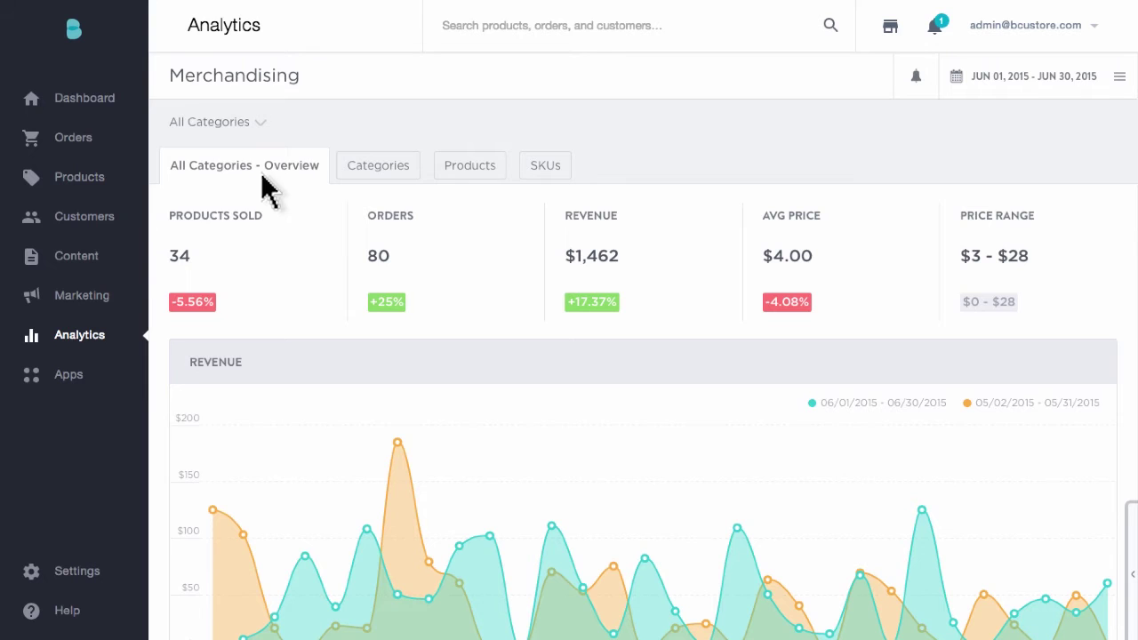
mouse_move(89, 346)
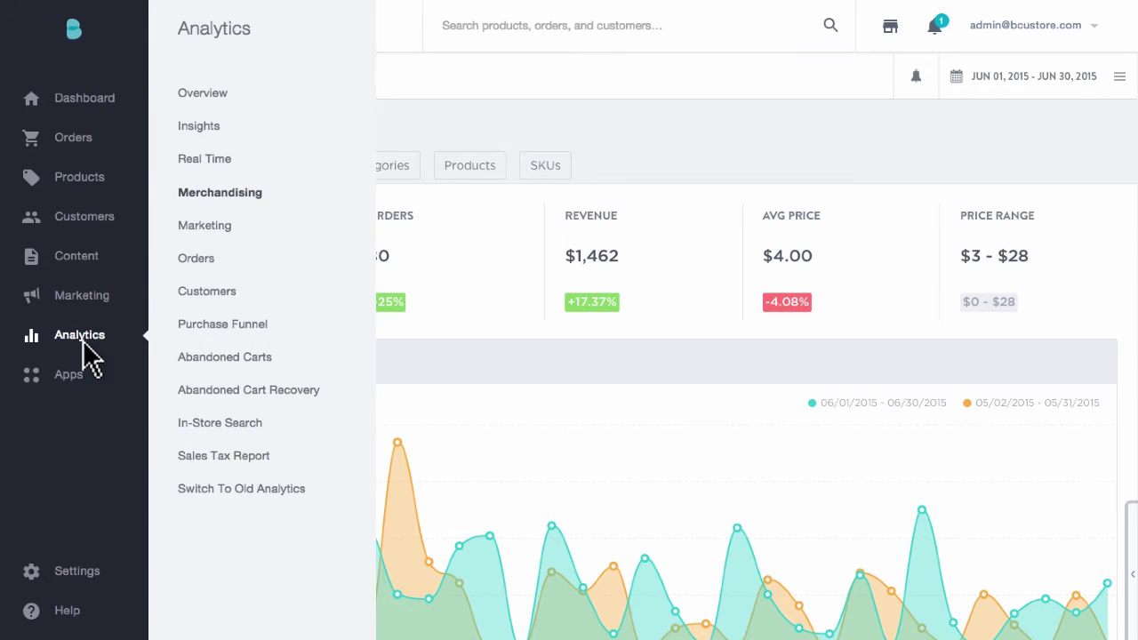
click(233, 229)
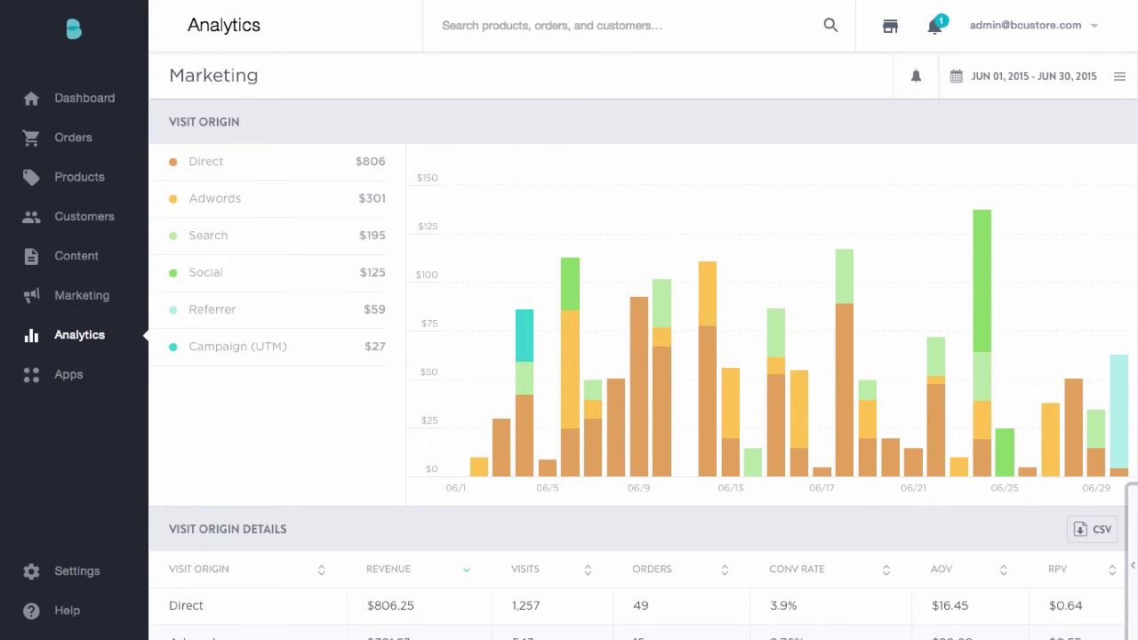
Scroll the Marketing visit-origin breakdown, then open the June 2015 Orders report.
scroll(643, 356, down, 3)
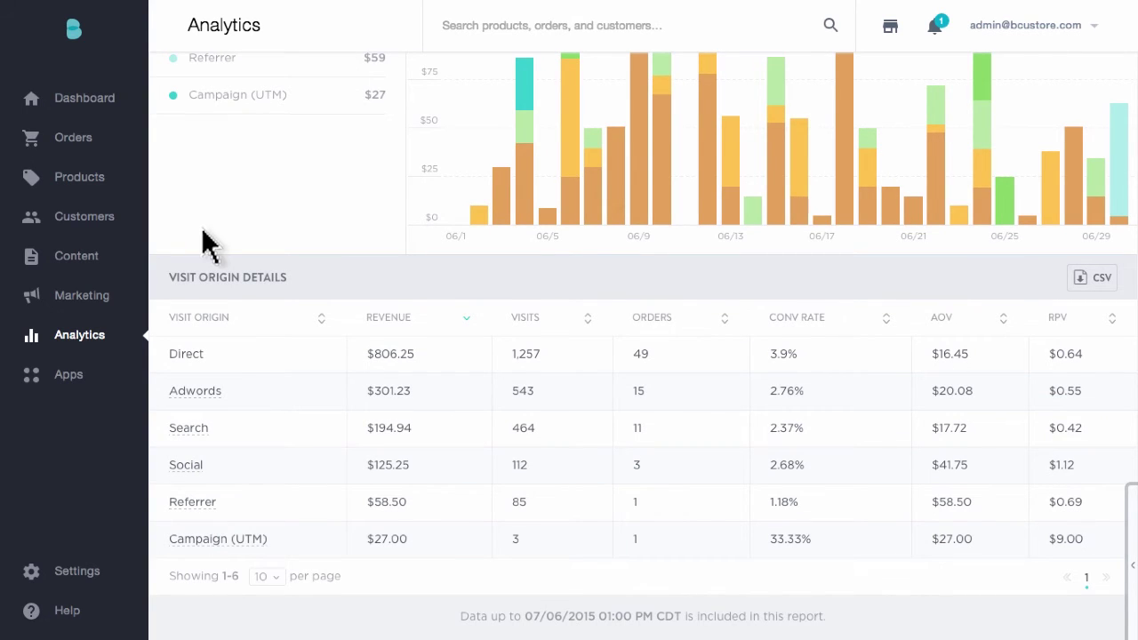
mouse_move(82, 343)
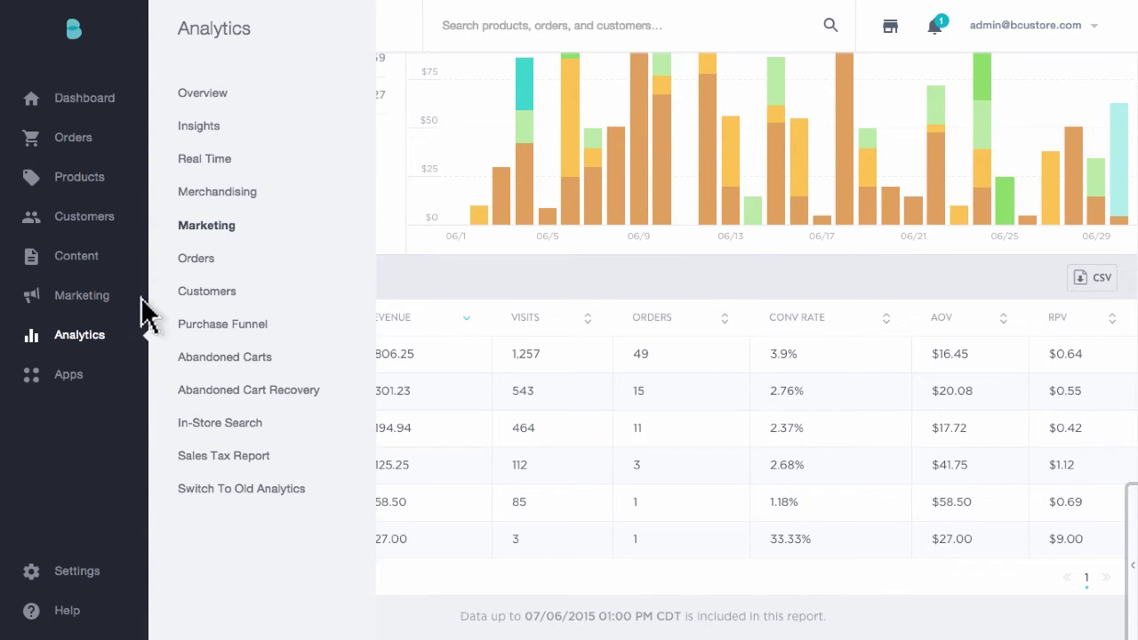
click(197, 260)
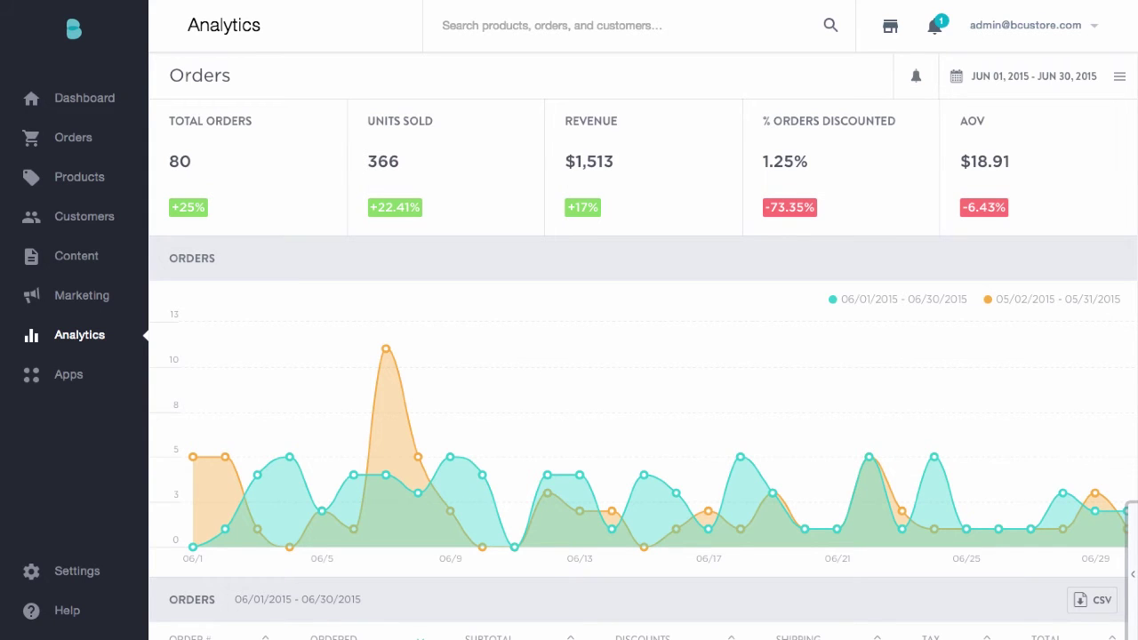
Scroll to the June 2015 orders table listing dates, subtotals, shipping, tax and totals.
scroll(644, 346, down, 5)
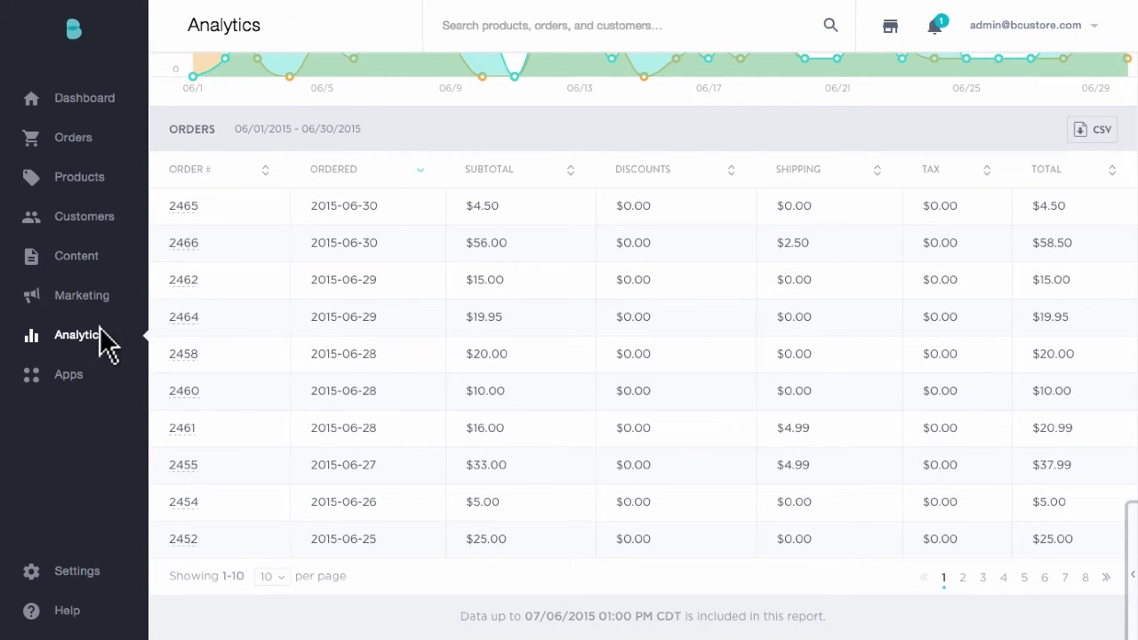
mouse_move(79, 344)
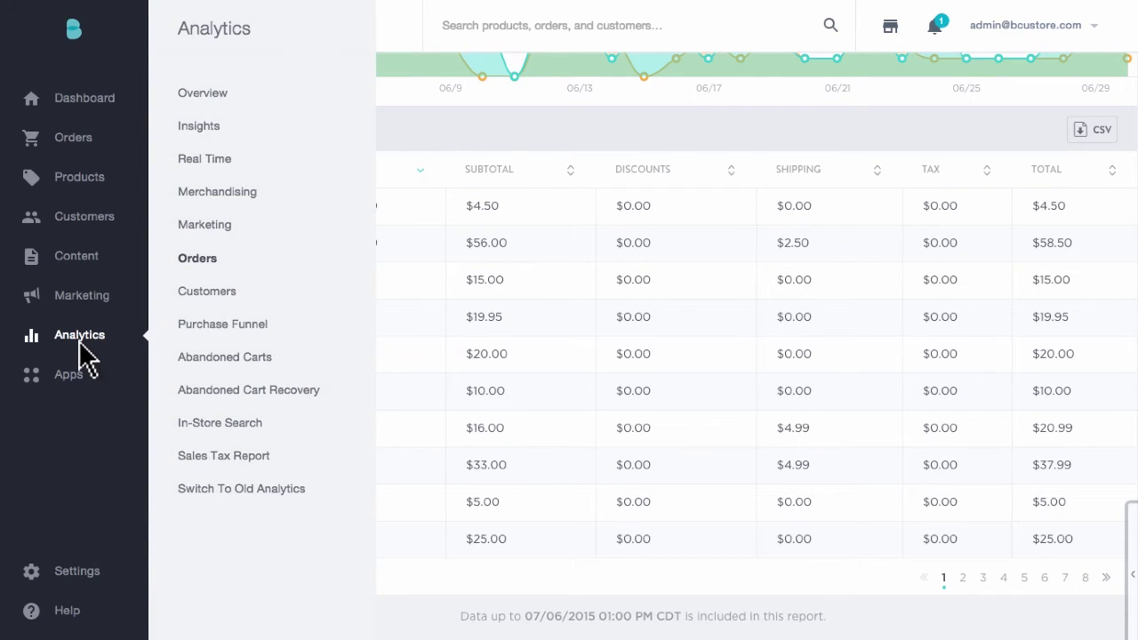
Open the Customers report: 26 customers in June 2015, 18 of them new.
click(206, 293)
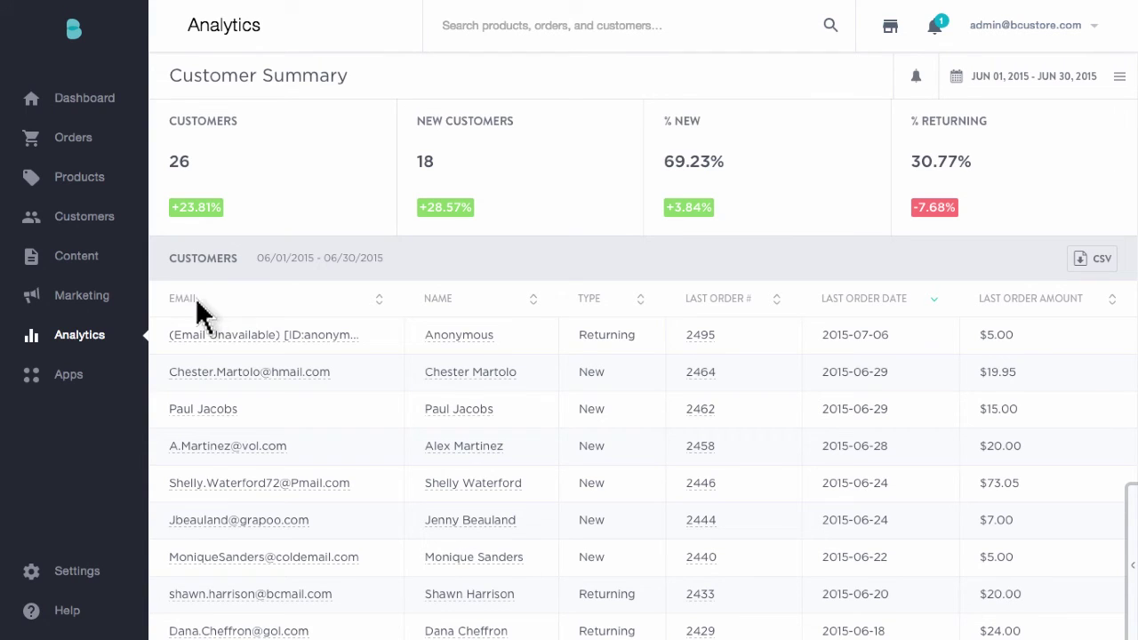
mouse_move(80, 343)
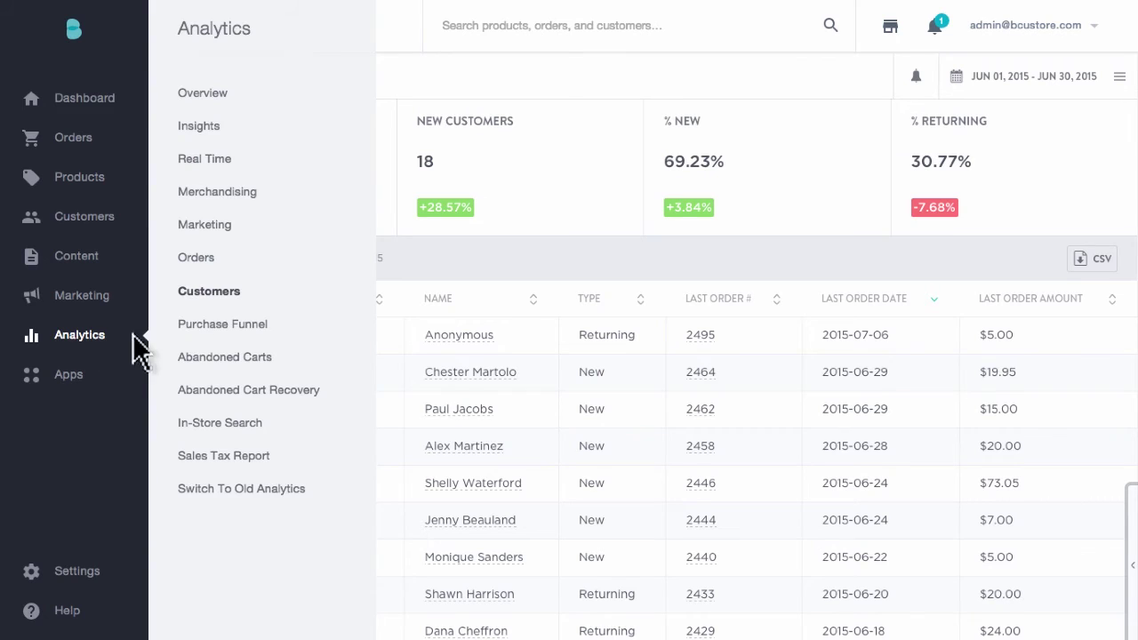
View the Purchase Funnel report, then the Abandoned Carts report showing 234 carts, $4,108.
click(224, 325)
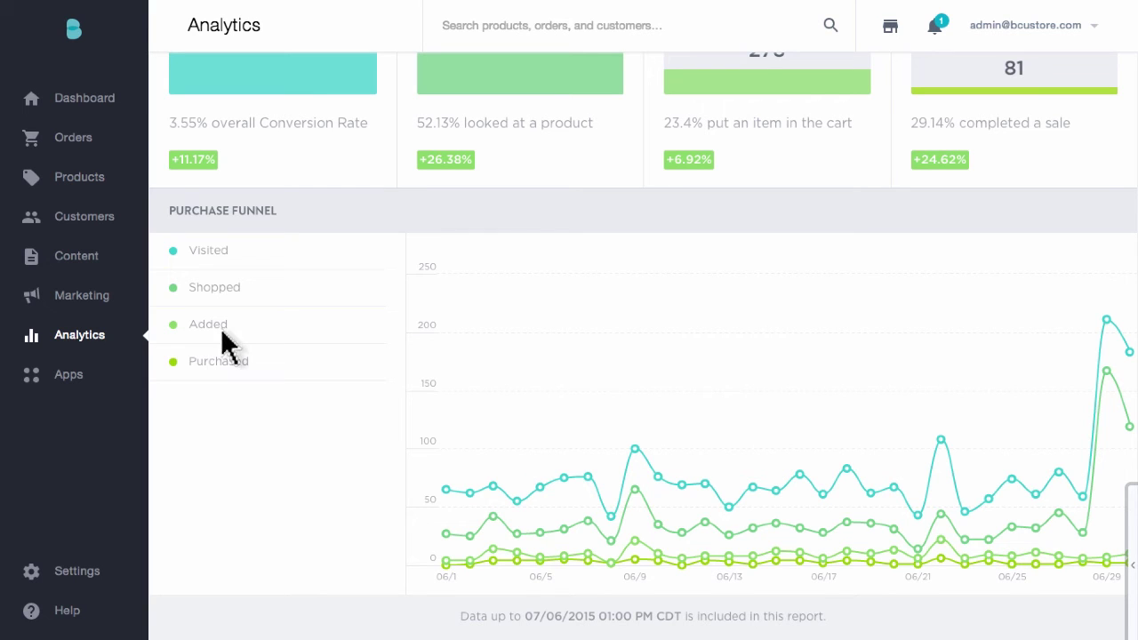
mouse_move(81, 342)
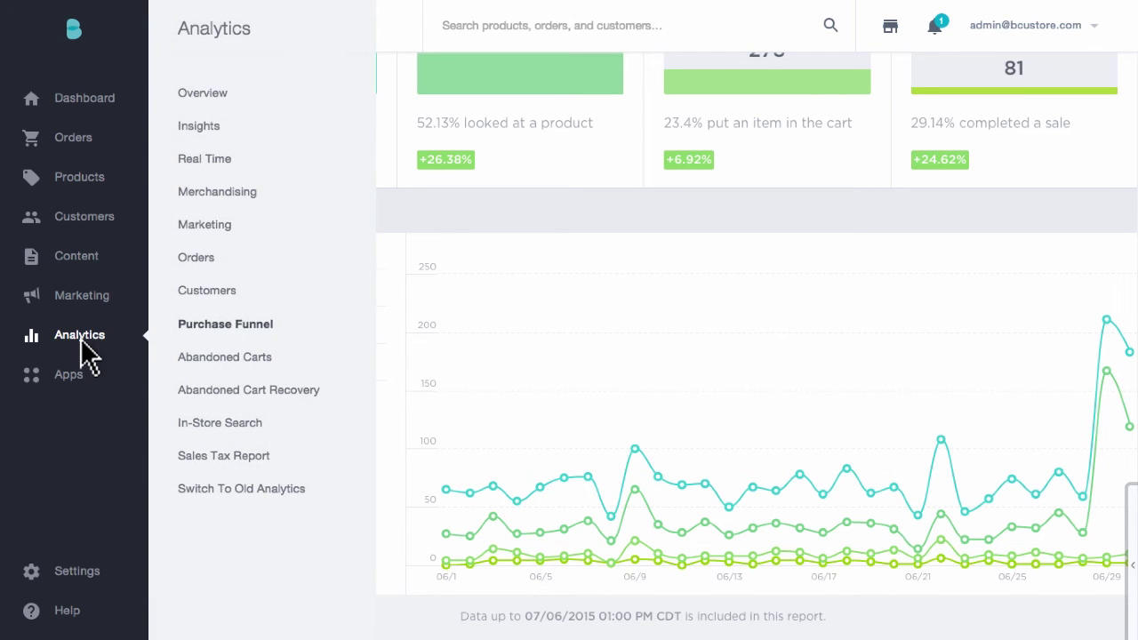
click(224, 359)
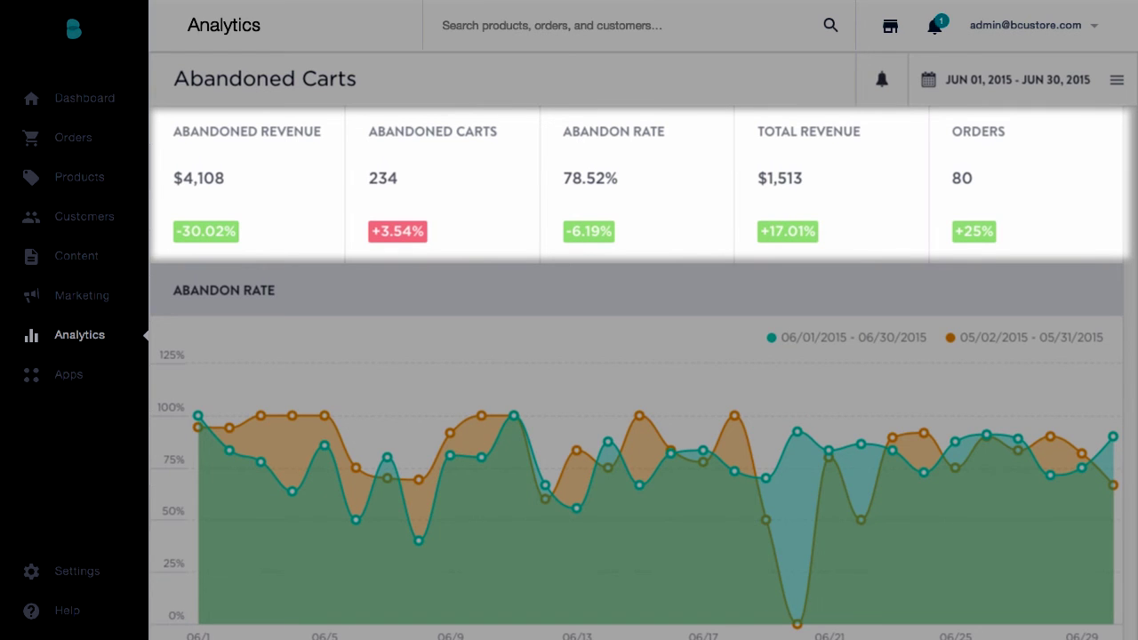
Scroll the Abandoned Carts report to its per-product table, led by Stripe Nail Vinyls (58 carts, $130.00).
scroll(637, 356, down, 6)
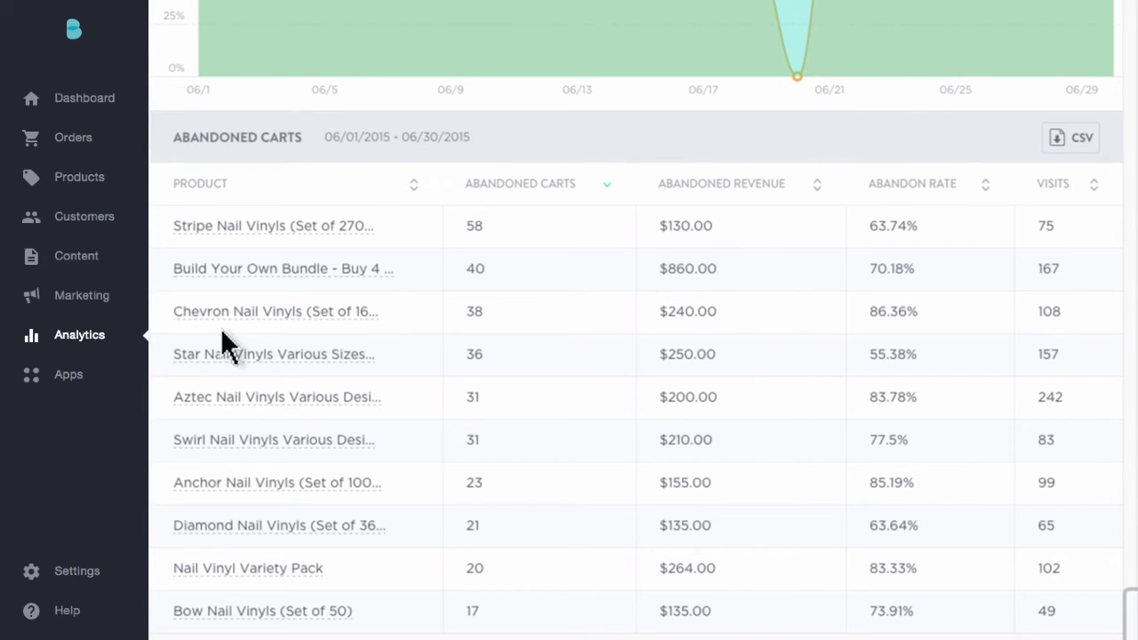
mouse_move(82, 341)
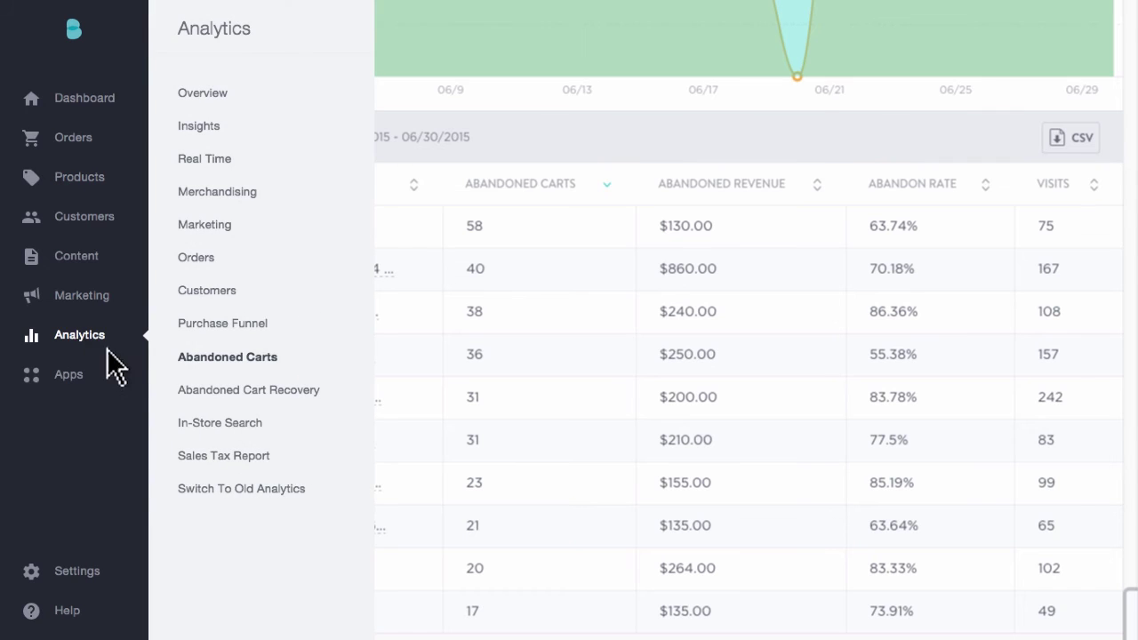
View the Abandoned Cart Save Attempts report: 36 carts abandoned, 8 recovered (22.22%), adding $163.29.
click(222, 394)
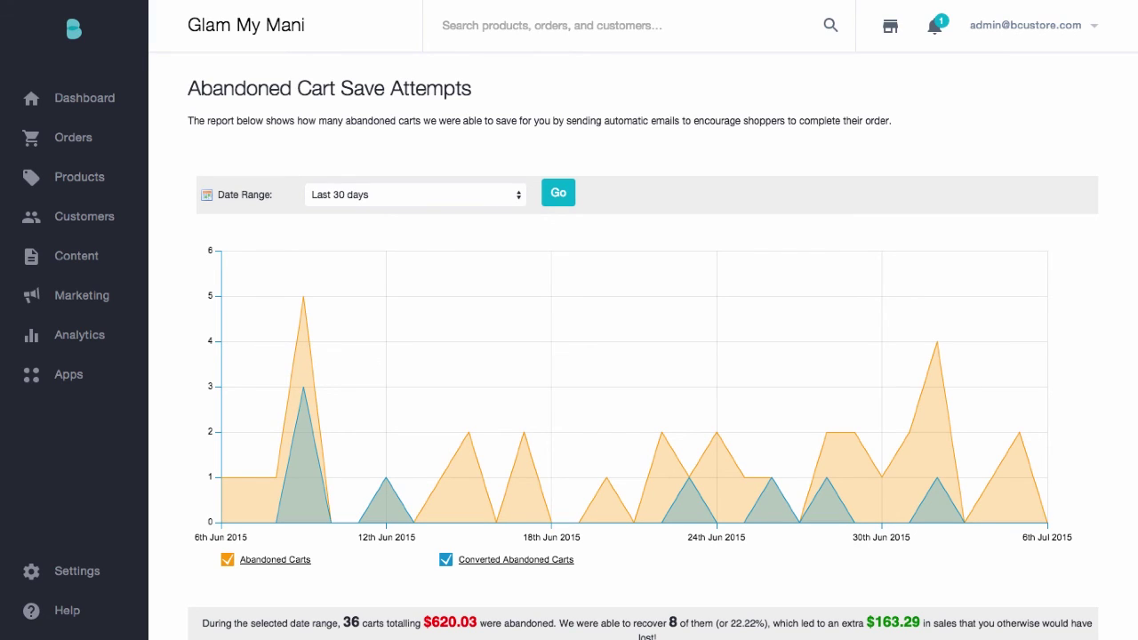
click(82, 345)
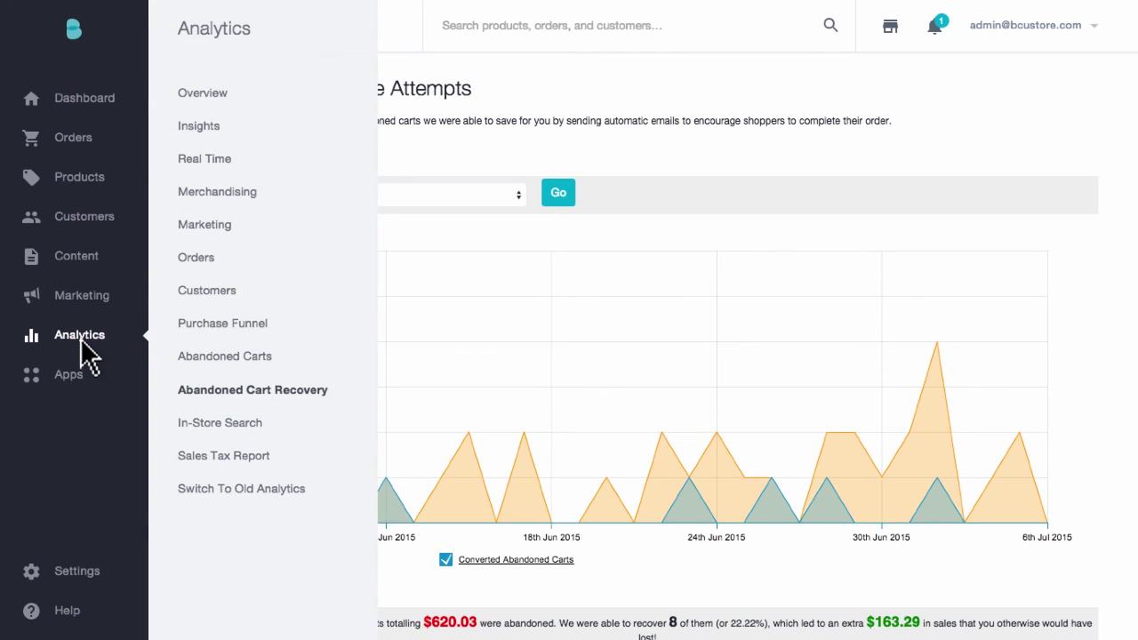
View In-Store Search keywords with and without results, best and worst performers, and search term corrections.
click(223, 426)
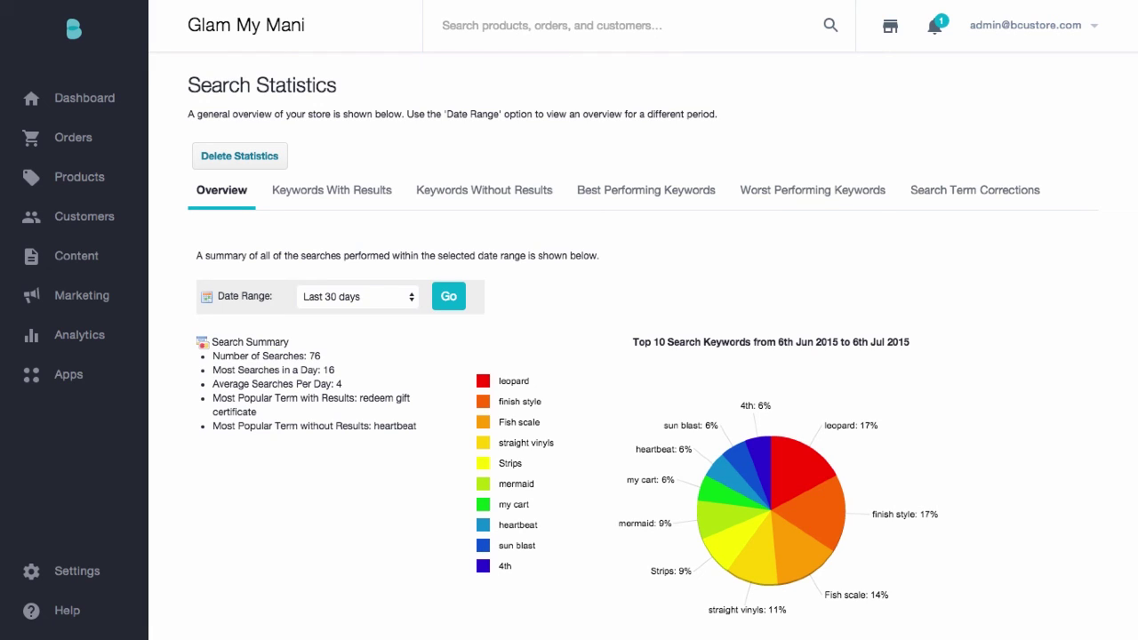
click(329, 192)
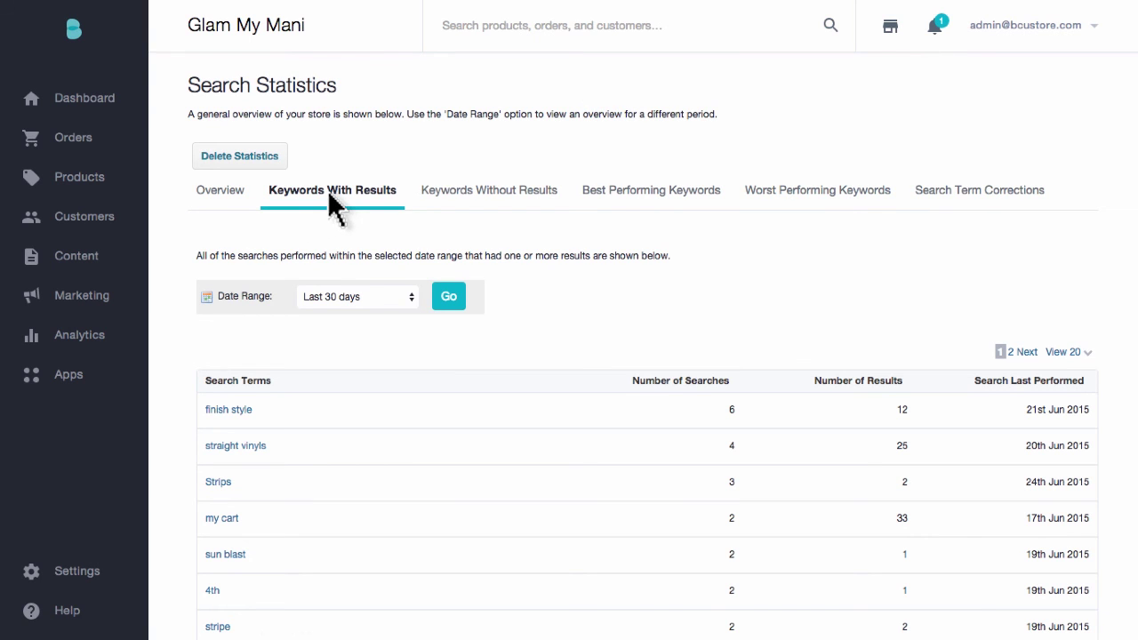
click(500, 195)
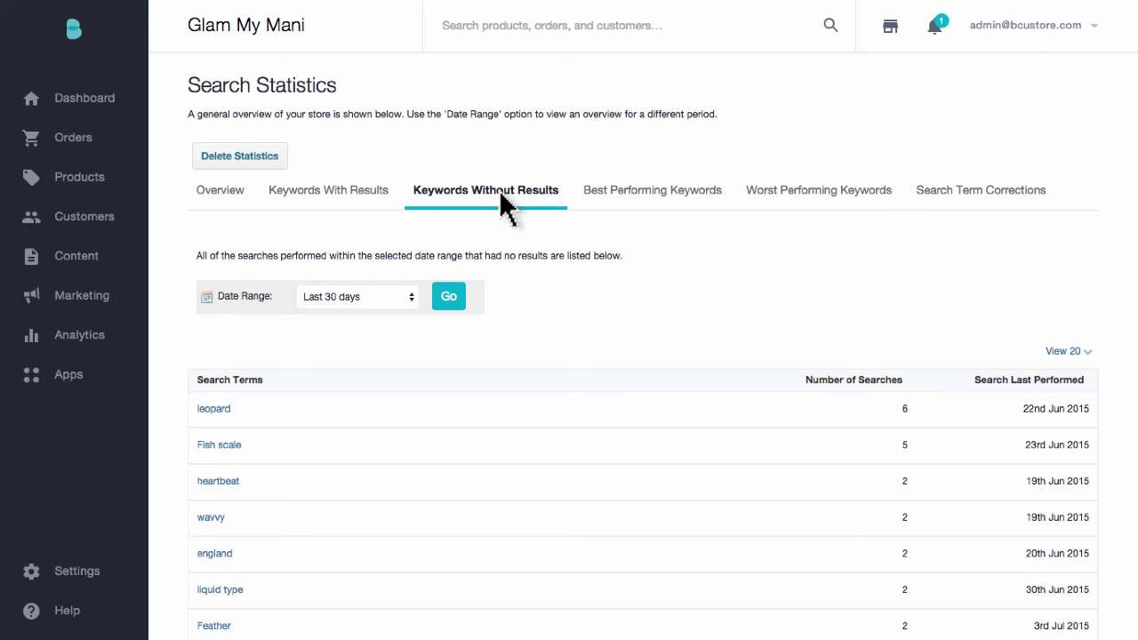
click(662, 194)
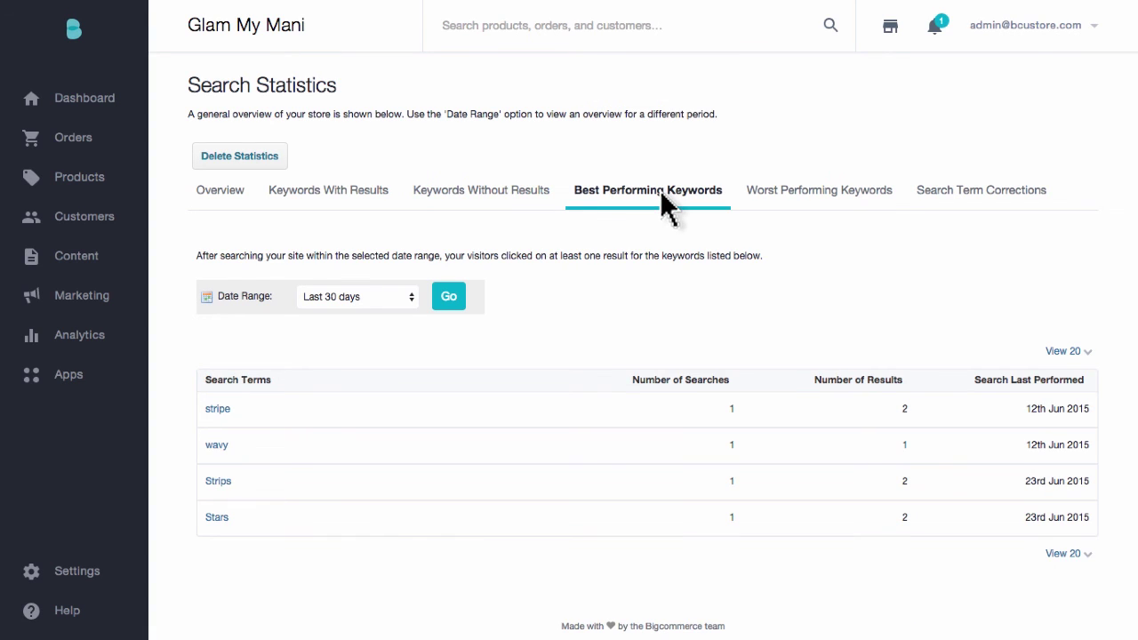
click(826, 196)
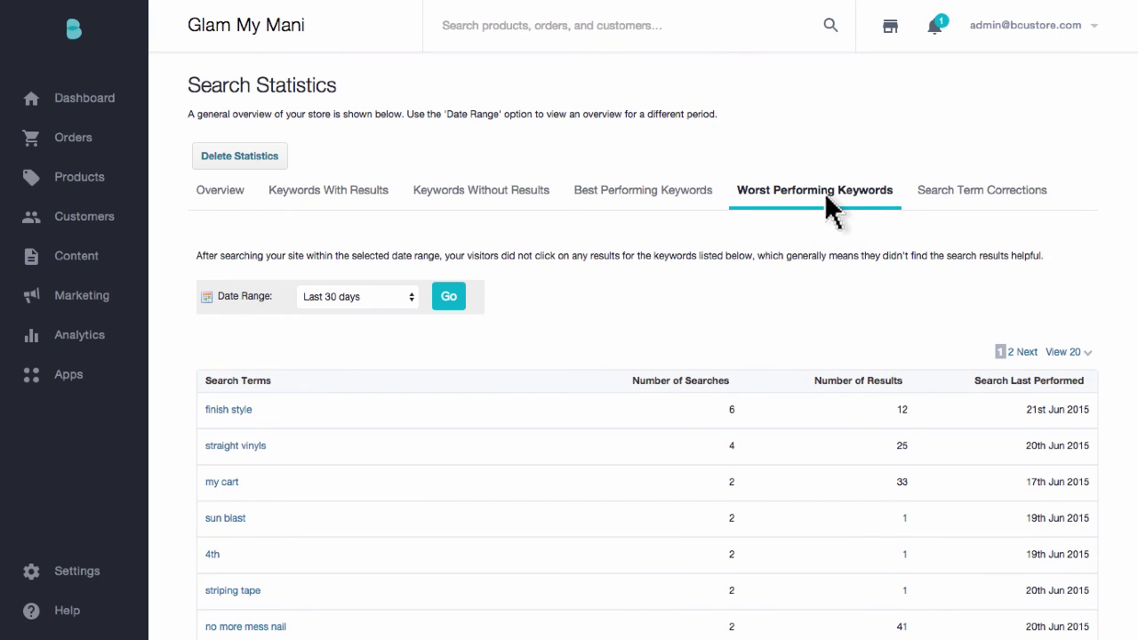
click(977, 193)
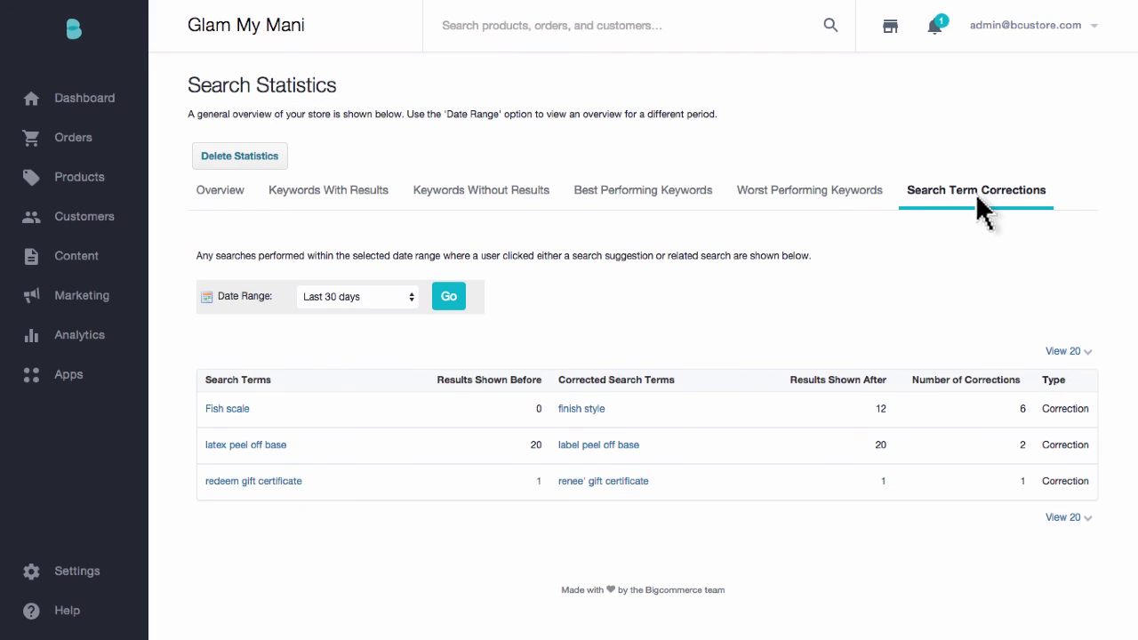